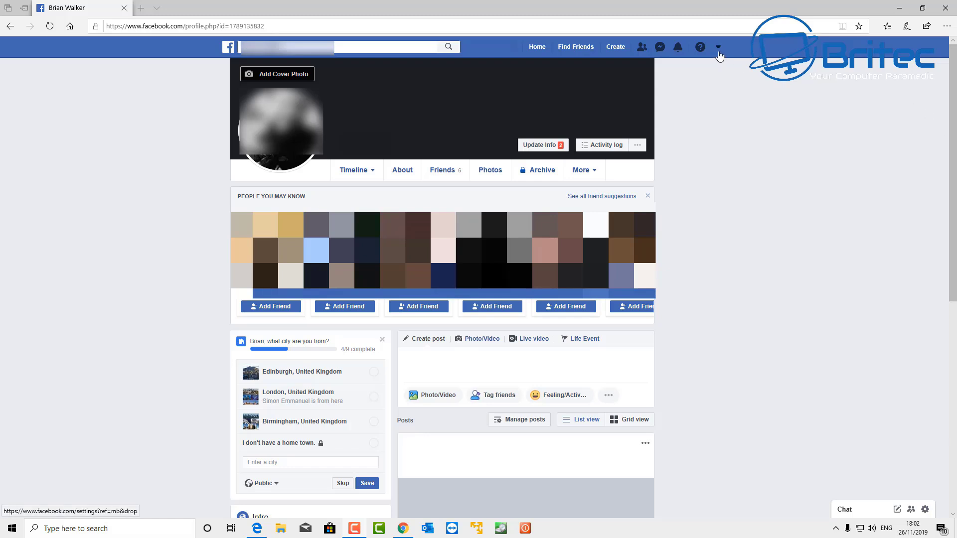
- Search Facebook Quick Help for 'Permanently' by pasting the word into the help search box
{"action": "left_click", "coordinate": [701, 50]}
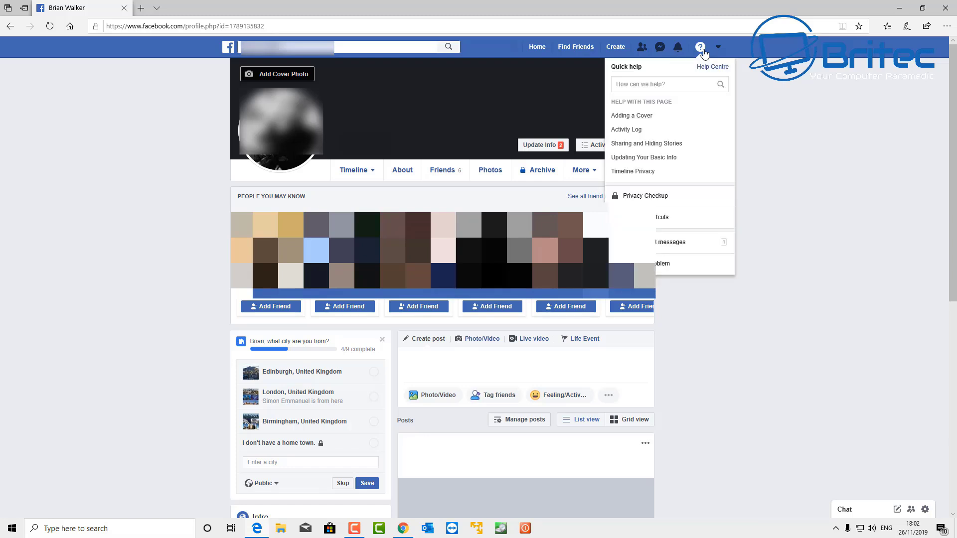
{"action": "left_click", "coordinate": [653, 83]}
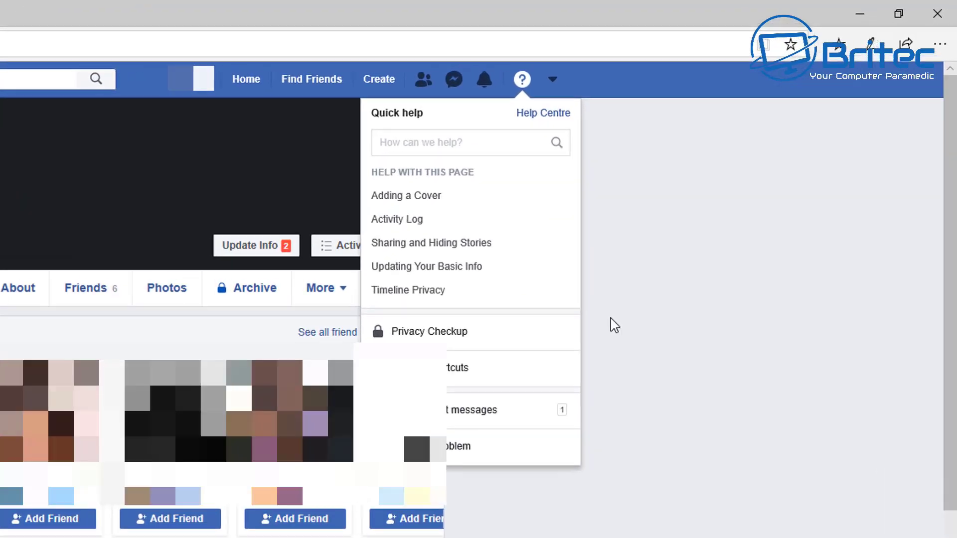
{"action": "right_click", "coordinate": [391, 137]}
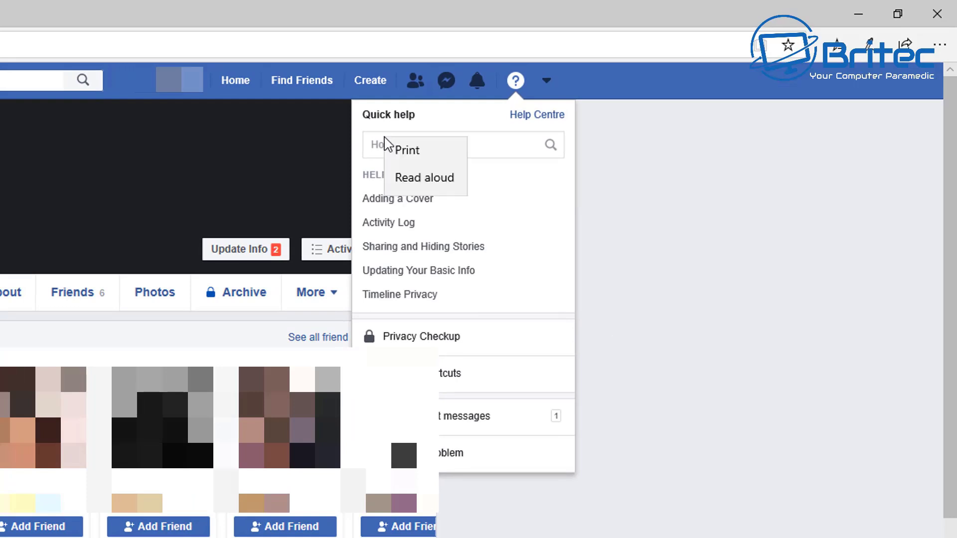
{"action": "left_click", "coordinate": [382, 153]}
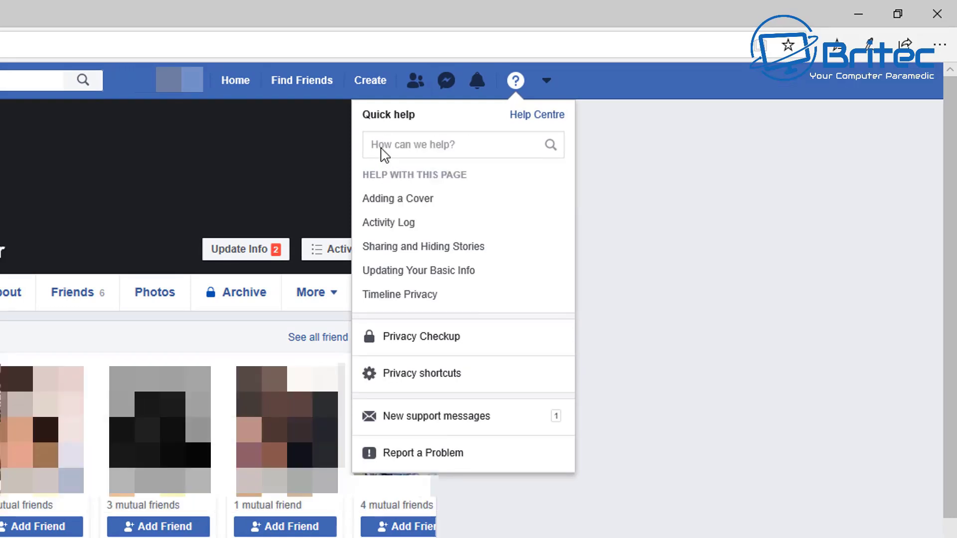
{"action": "right_click", "coordinate": [376, 143]}
{"action": "left_click", "coordinate": [424, 151]}
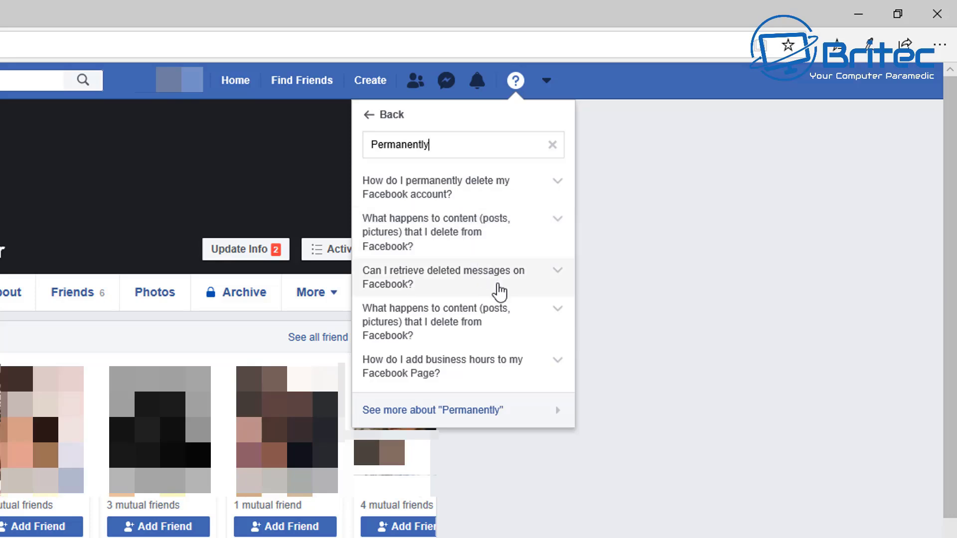
- Expand 'How do I permanently delete my Facebook account?' and read its five deletion steps
{"action": "left_click", "coordinate": [438, 189]}
{"action": "scroll", "coordinate": [491, 391], "scroll_direction": "down", "scroll_amount": 12}
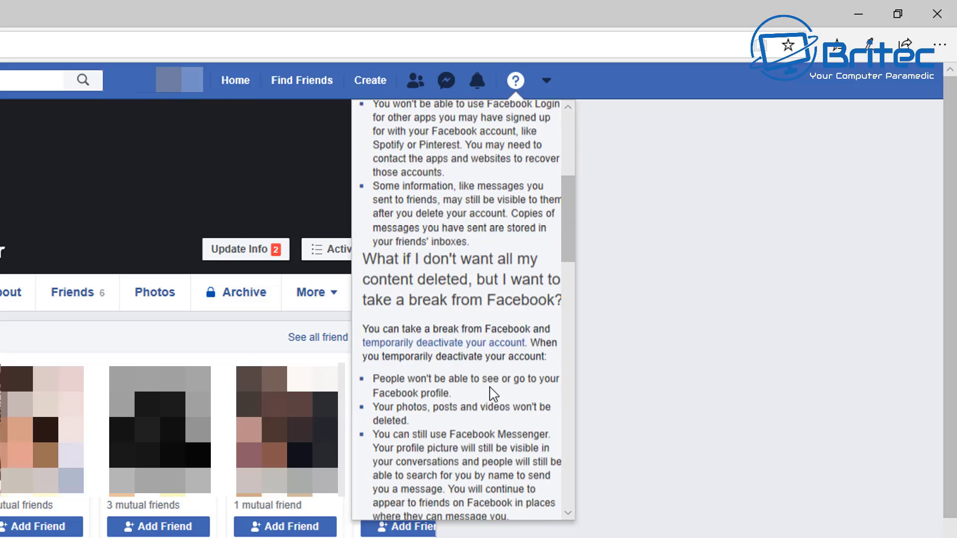
{"action": "scroll", "coordinate": [492, 392], "scroll_direction": "down", "scroll_amount": 4}
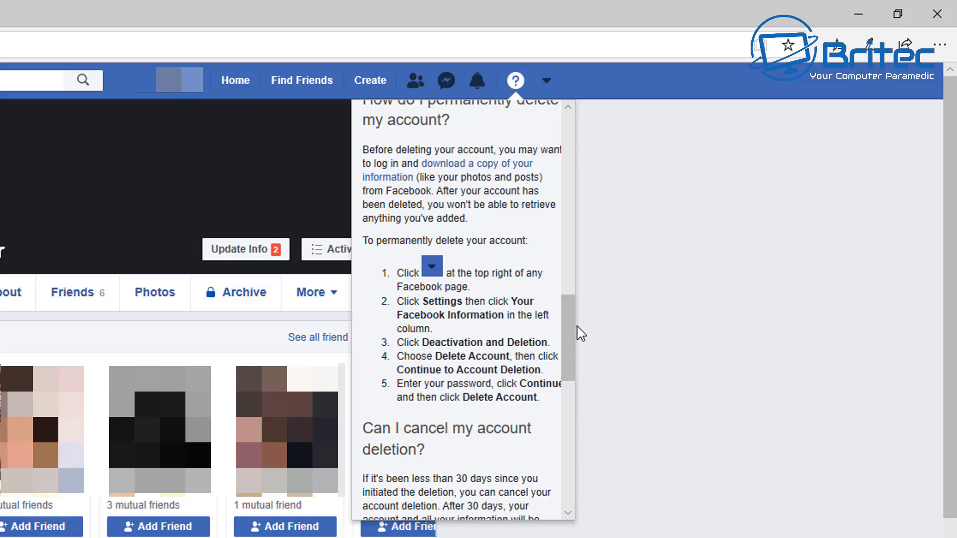
- Go to Settings from the account menu and open the Your Facebook information section
{"action": "left_click", "coordinate": [547, 82]}
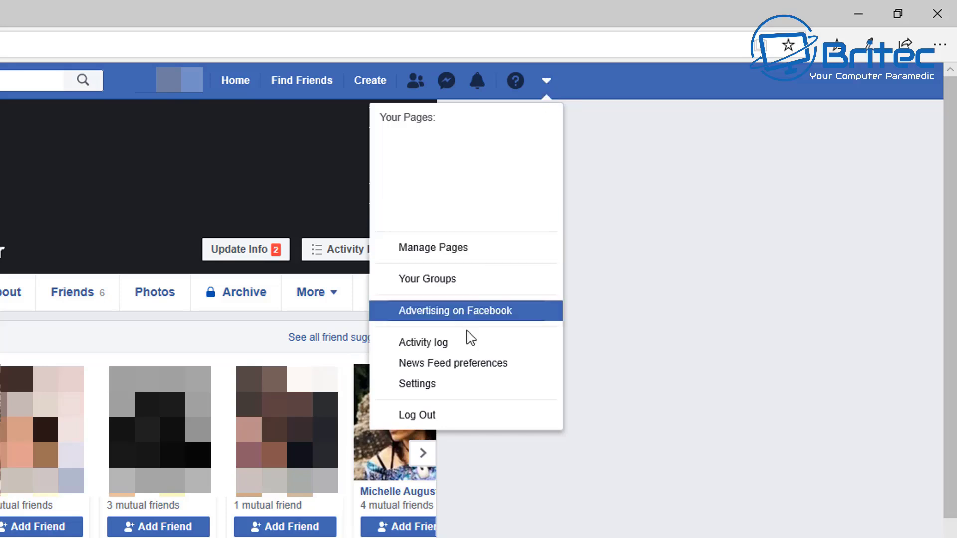
{"action": "left_click", "coordinate": [456, 385]}
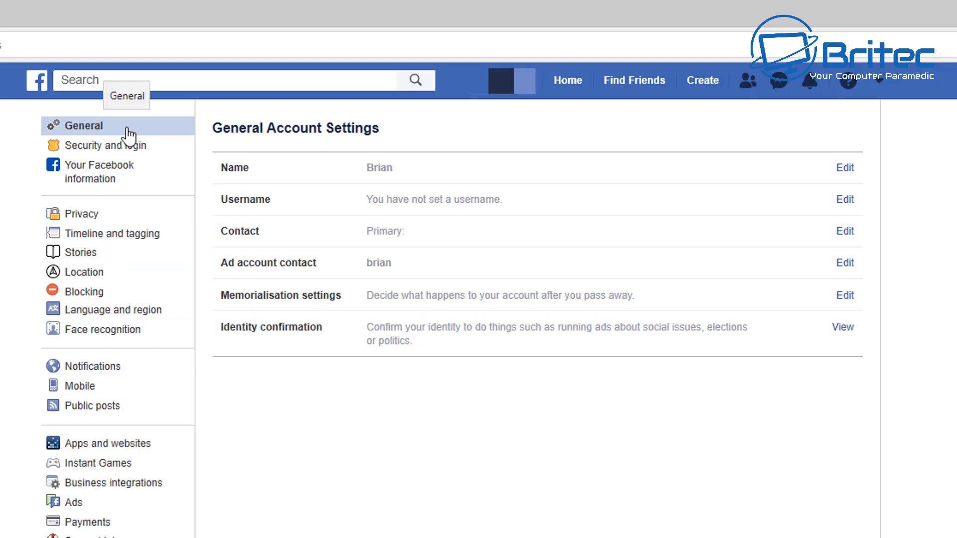
{"action": "left_click", "coordinate": [100, 181]}
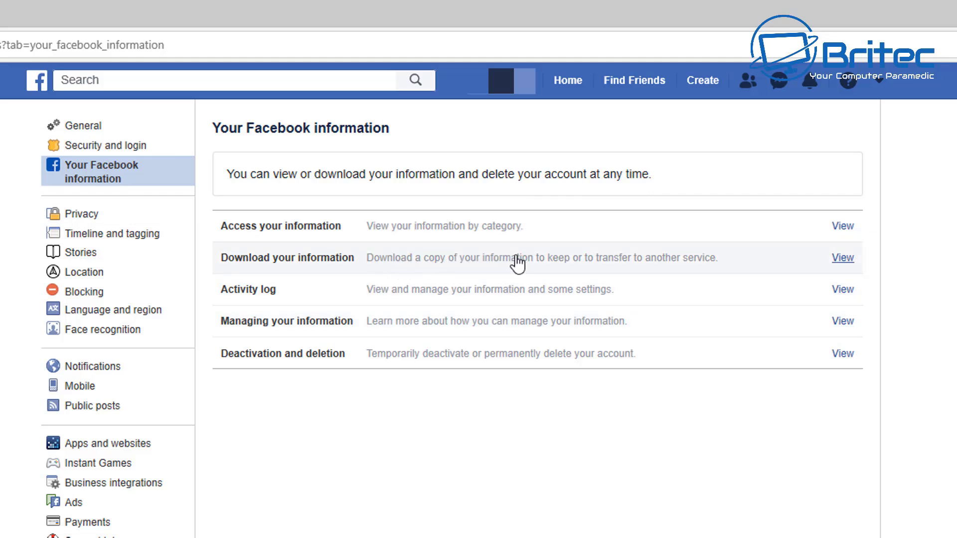
- Request an HTML copy of all account data with High media quality via Create File
{"action": "left_click", "coordinate": [847, 261]}
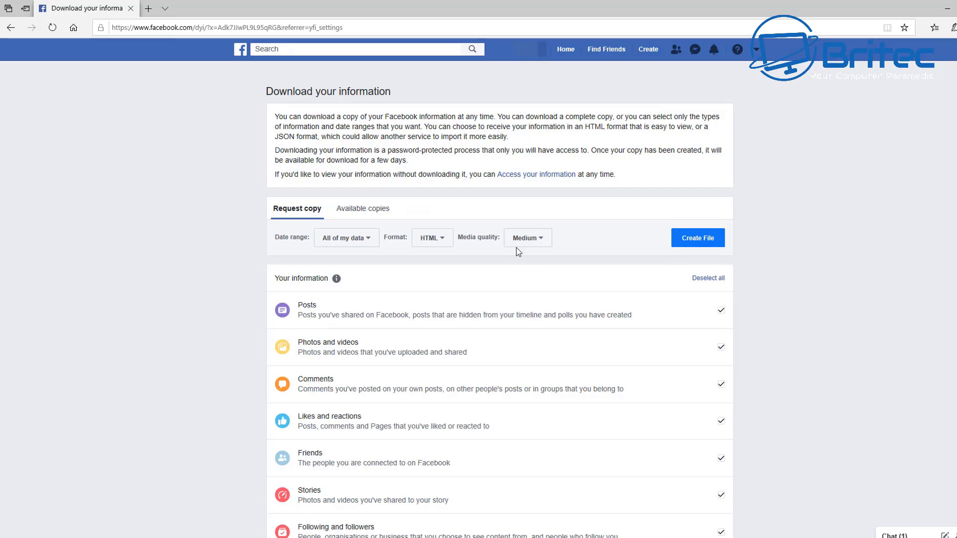
{"action": "left_click", "coordinate": [544, 238]}
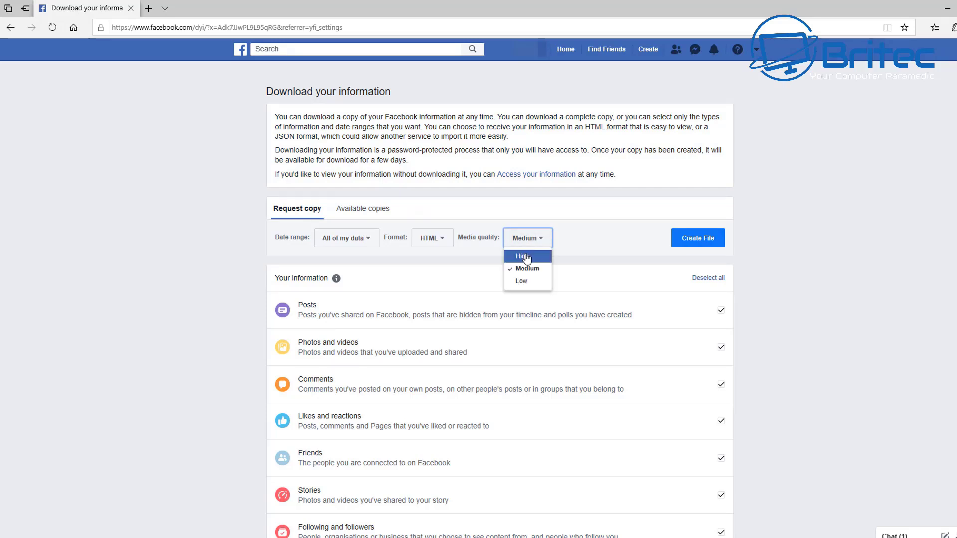
{"action": "left_click", "coordinate": [526, 256]}
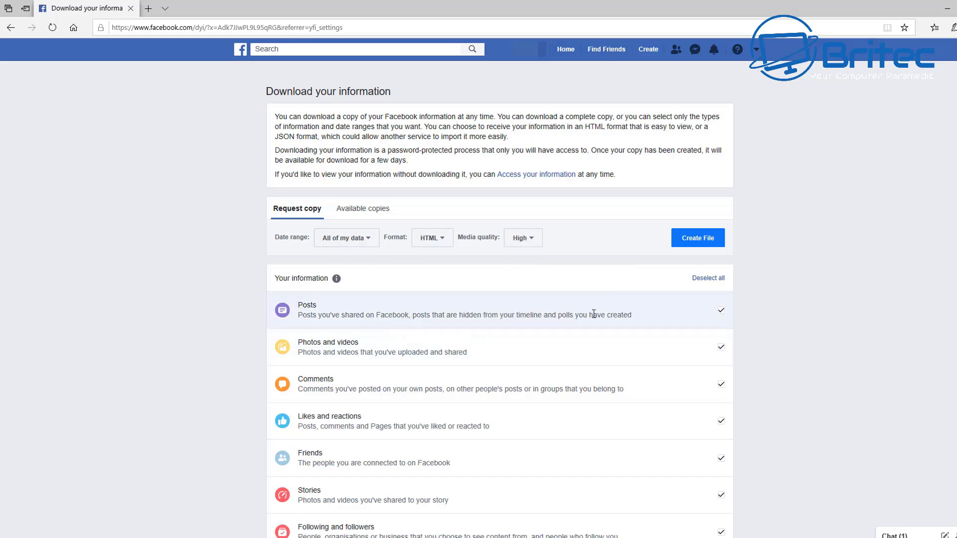
{"action": "scroll", "coordinate": [668, 350], "scroll_direction": "down", "scroll_amount": 3}
{"action": "scroll", "coordinate": [666, 353], "scroll_direction": "down", "scroll_amount": 8}
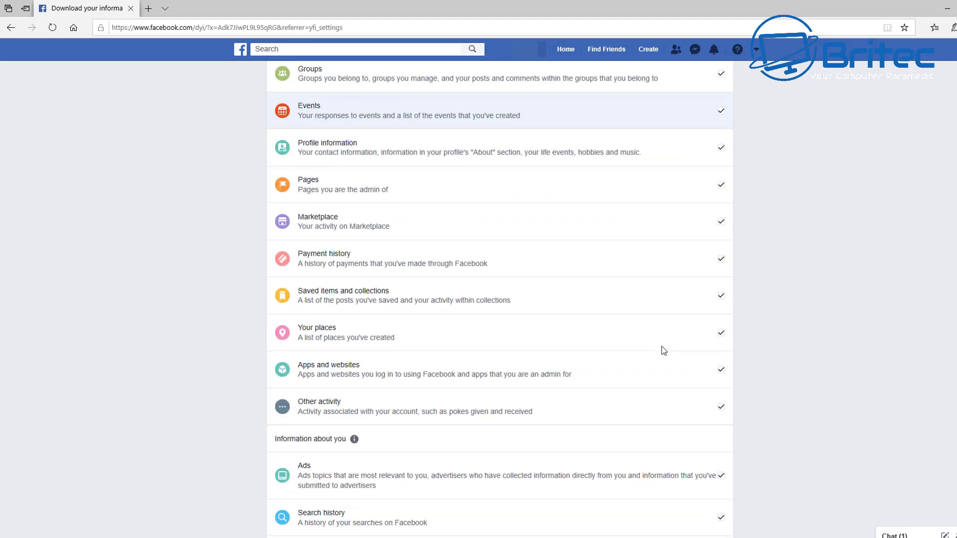
{"action": "scroll", "coordinate": [663, 350], "scroll_direction": "up", "scroll_amount": 10}
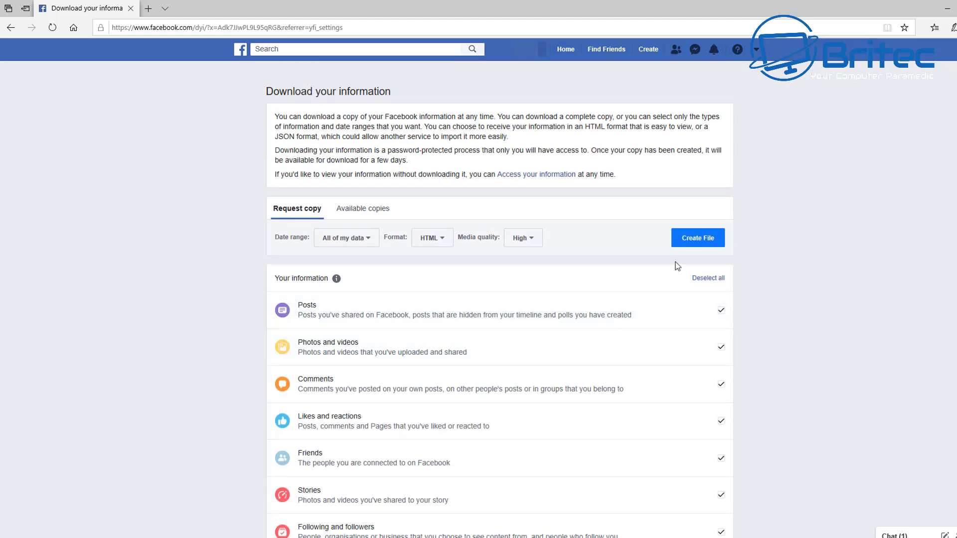
{"action": "left_click", "coordinate": [701, 244]}
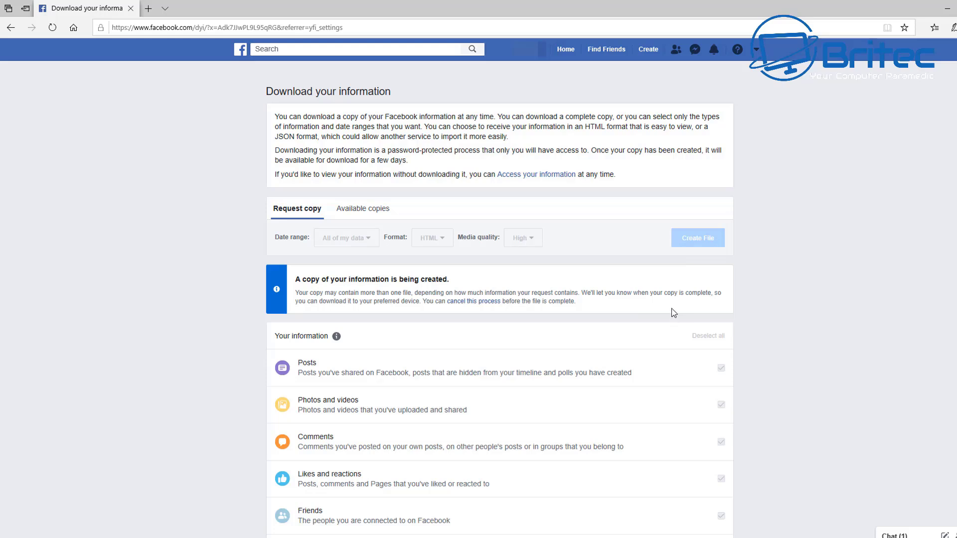
- Open the notification saying the information copy is ready to download
{"action": "left_click", "coordinate": [348, 216]}
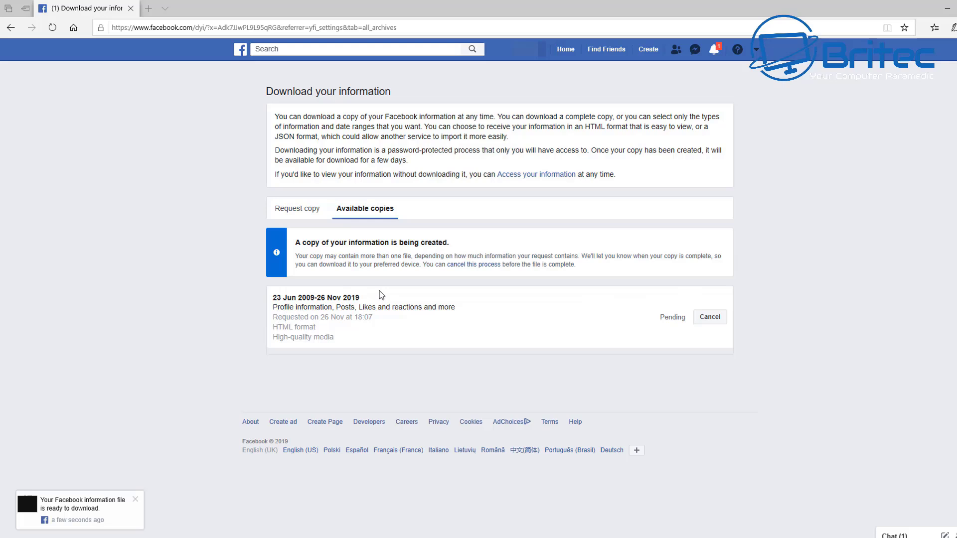
{"action": "left_click", "coordinate": [300, 209]}
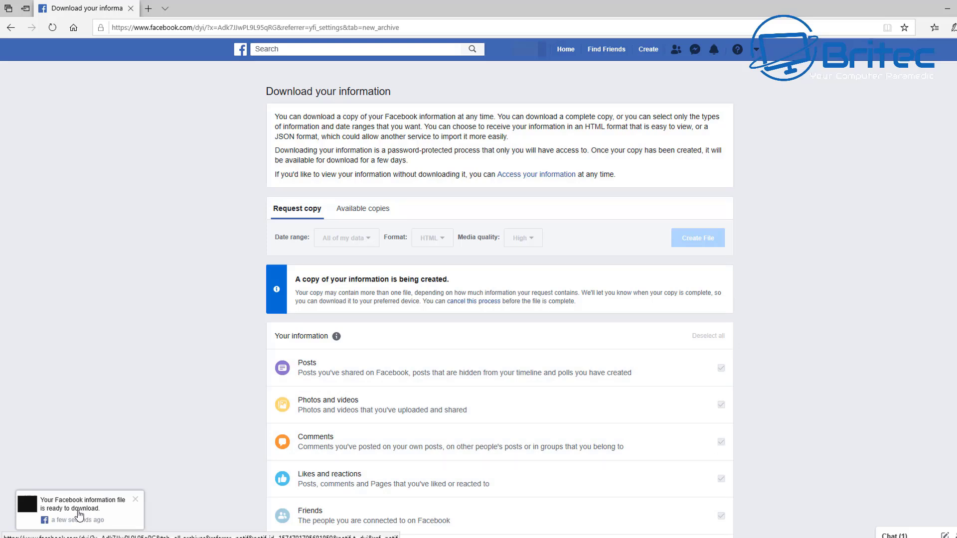
{"action": "left_click", "coordinate": [79, 515]}
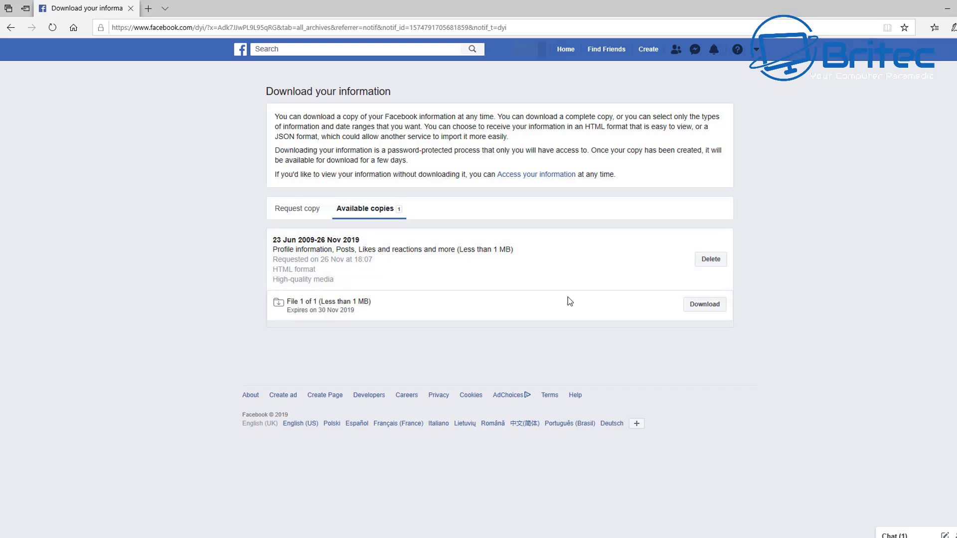
- Download the ready copy from Available copies, confirming with the account password
{"action": "left_click", "coordinate": [697, 305]}
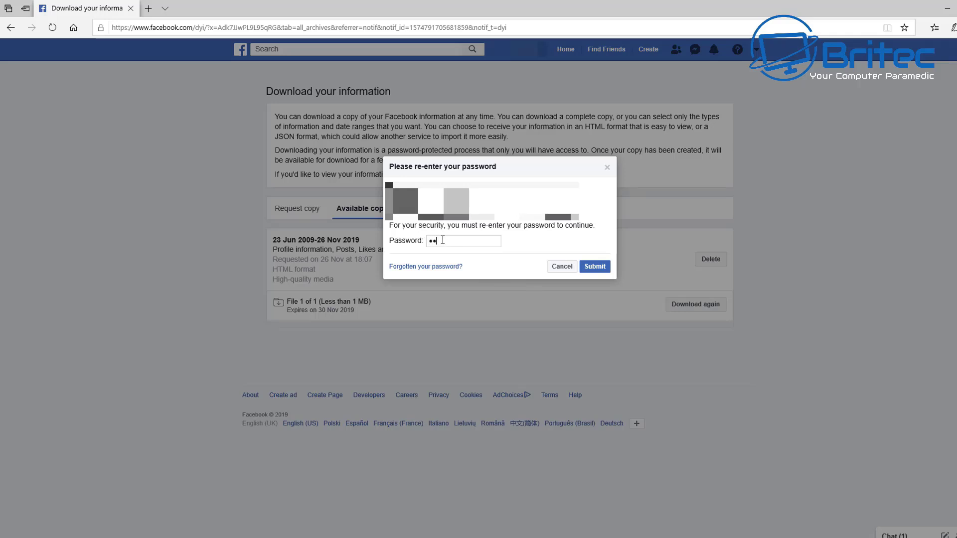
{"action": "type", "text": "*********"}
{"action": "left_click", "coordinate": [595, 266]}
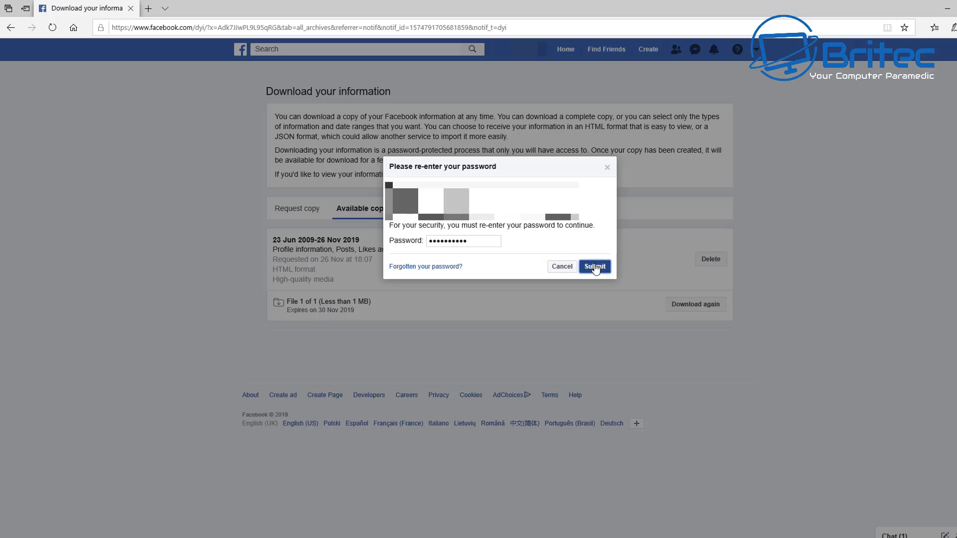
{"action": "left_click", "coordinate": [651, 531]}
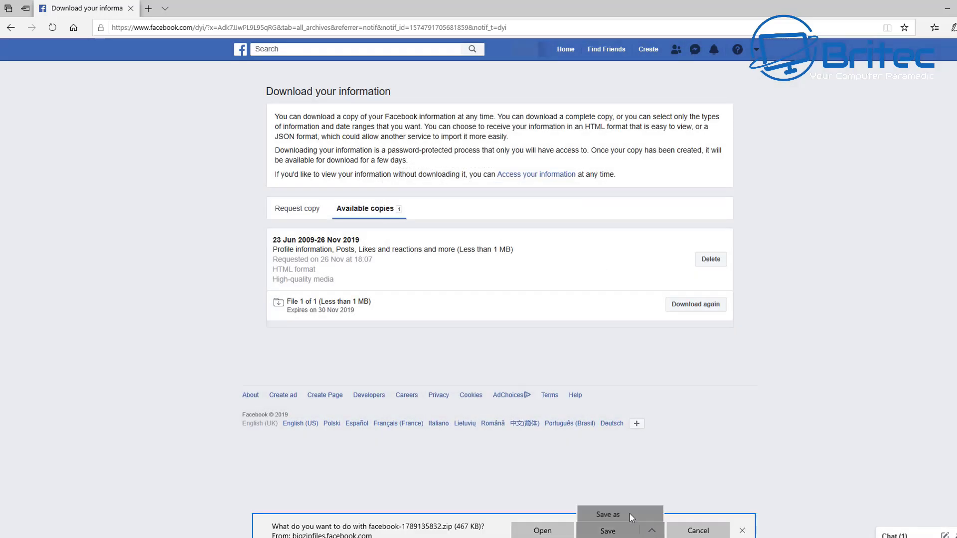
- Save the information zip file to This PC > Desktop using Save as
{"action": "left_click", "coordinate": [607, 515]}
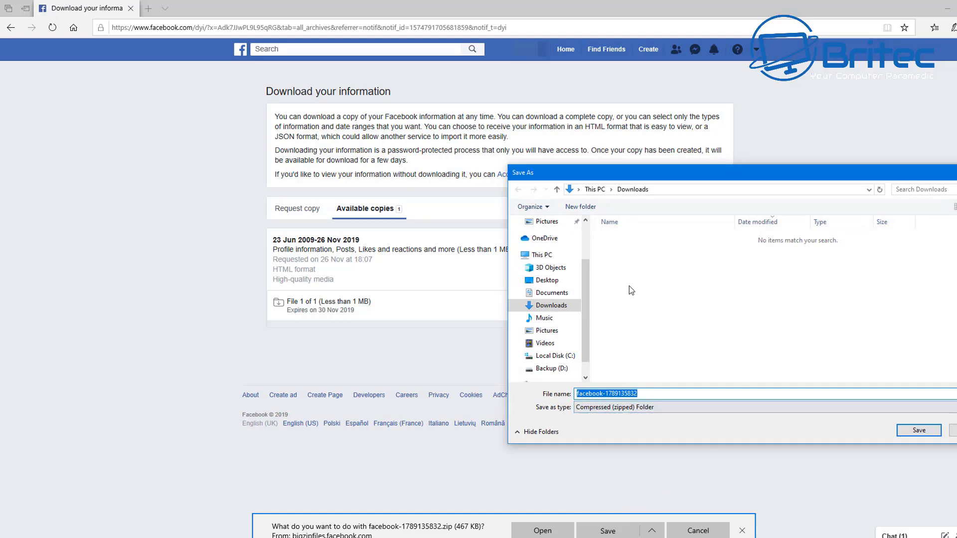
{"action": "left_click", "coordinate": [554, 259]}
{"action": "left_click", "coordinate": [547, 280]}
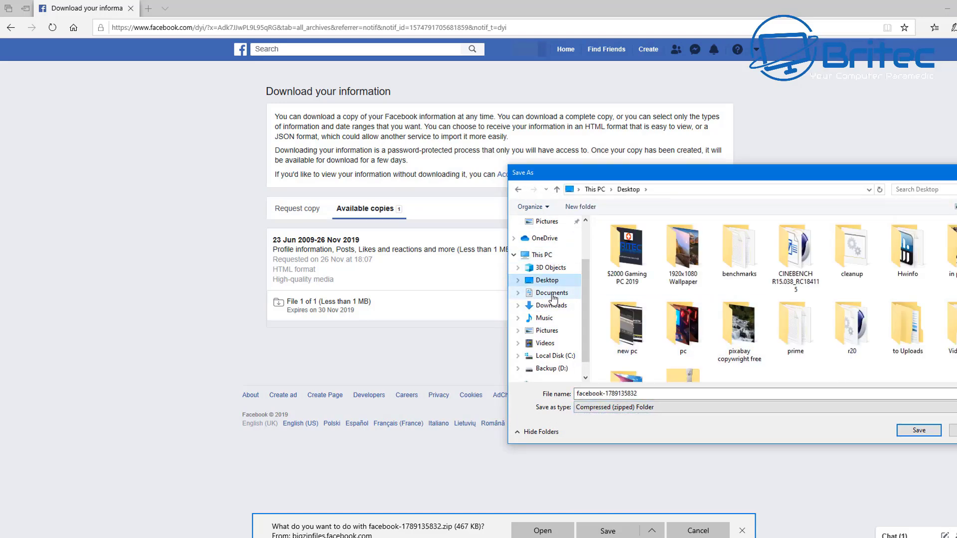
{"action": "left_click", "coordinate": [922, 432]}
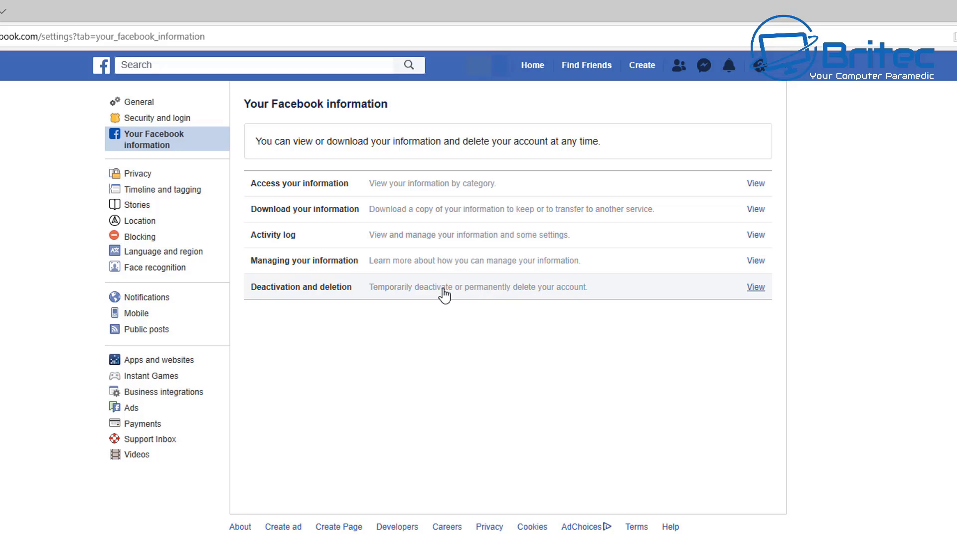
- Under Deactivation and deletion, select Permanently delete account and continue to account deletion
{"action": "left_click", "coordinate": [755, 288]}
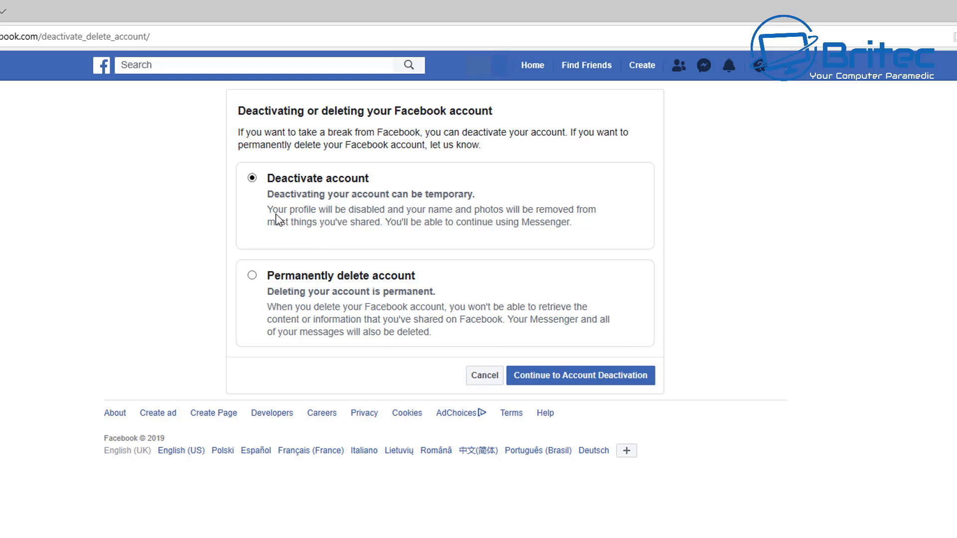
{"action": "left_click", "coordinate": [252, 275]}
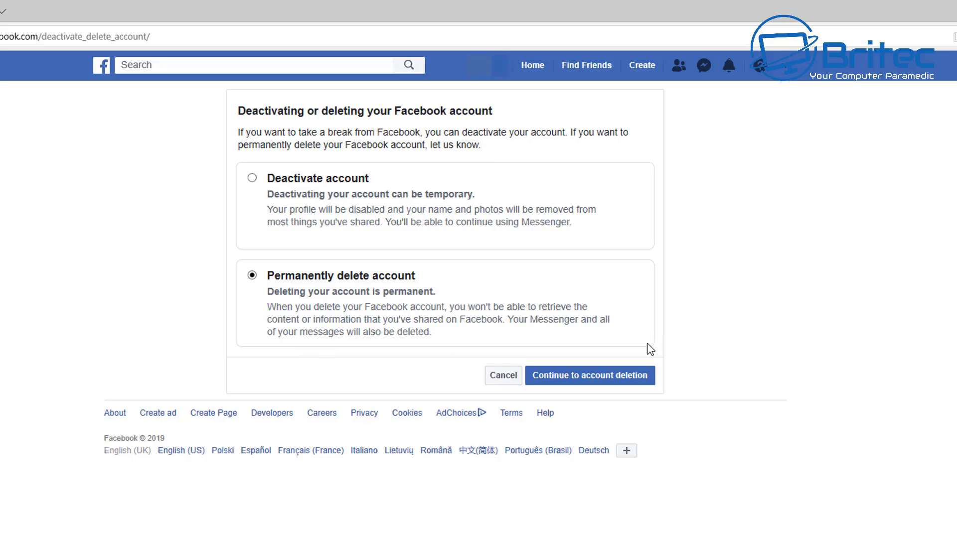
{"action": "left_click", "coordinate": [586, 385]}
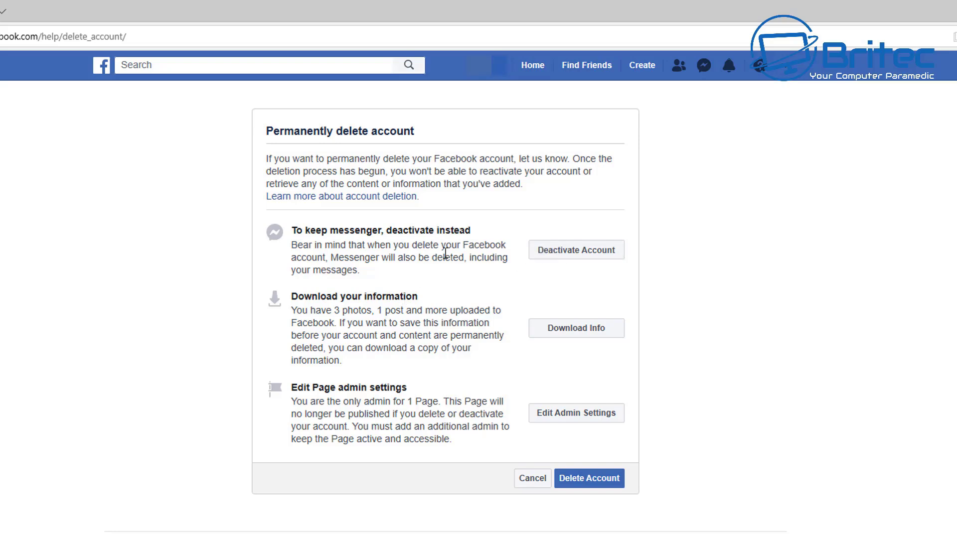
- Delete the account permanently, entering the account password and confirming in the final dialog
{"action": "left_click", "coordinate": [588, 479]}
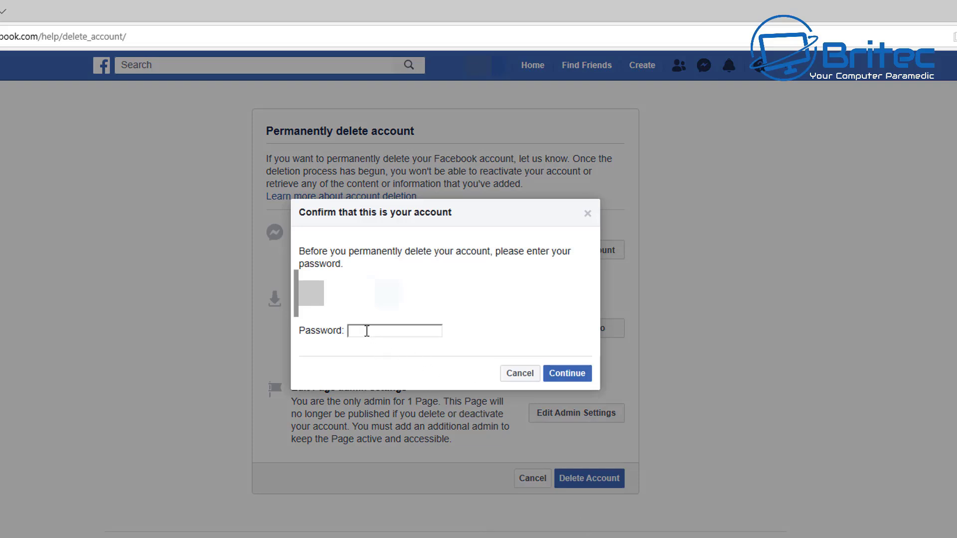
{"action": "type", "text": "•••••••••••"}
{"action": "left_click", "coordinate": [559, 375]}
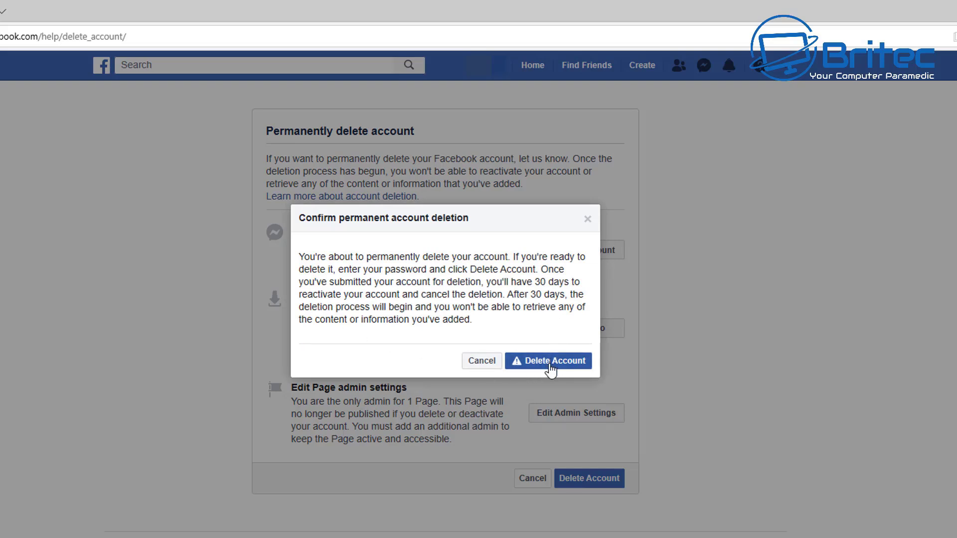
{"action": "left_click", "coordinate": [551, 369]}
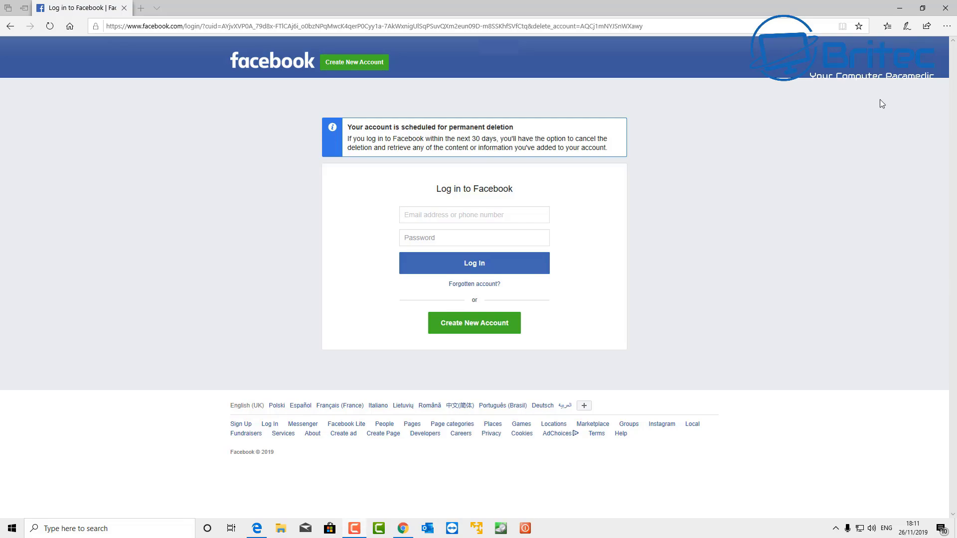
- Close the browser window showing the scheduled-deletion login page
{"action": "left_click", "coordinate": [943, 13]}
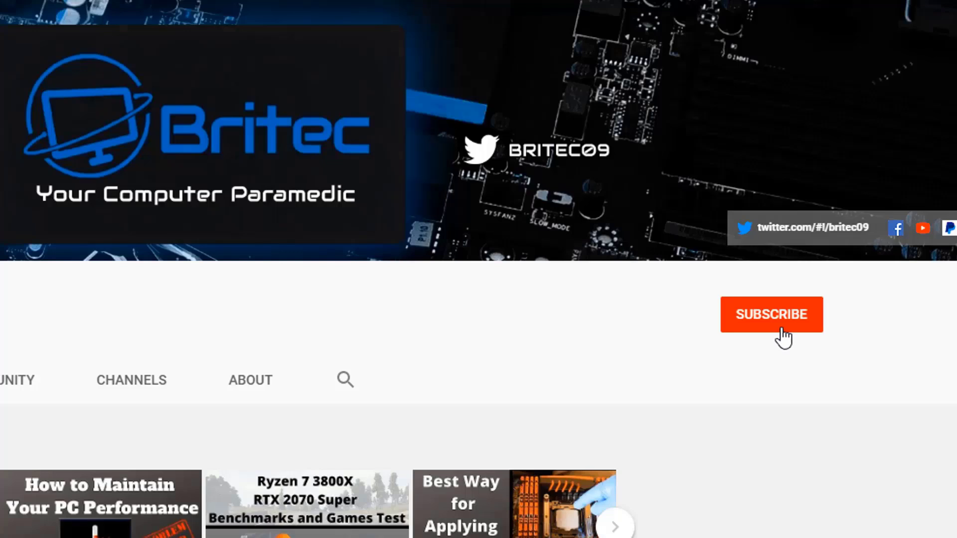
- Subscribe to the Britec channel and set its notifications to All
{"action": "left_click", "coordinate": [782, 330]}
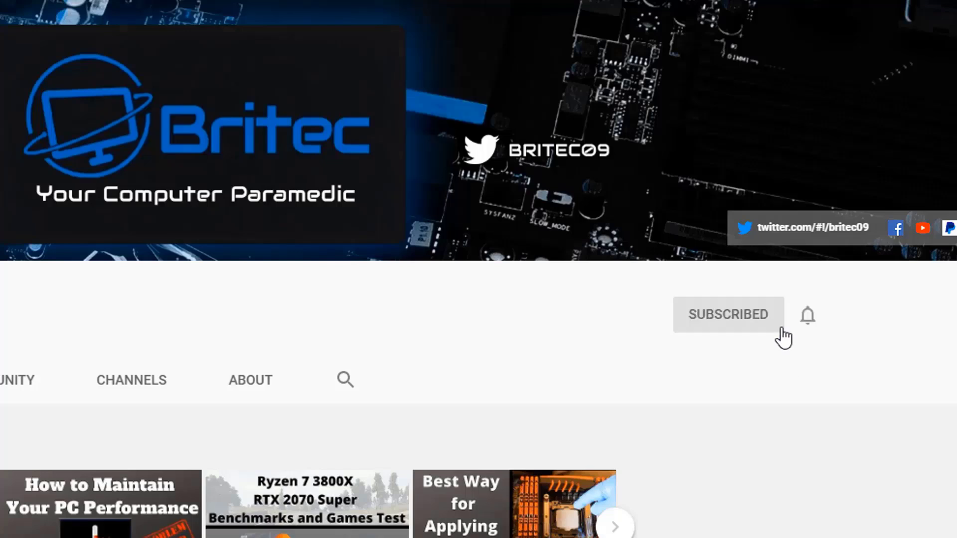
{"action": "left_click", "coordinate": [808, 317]}
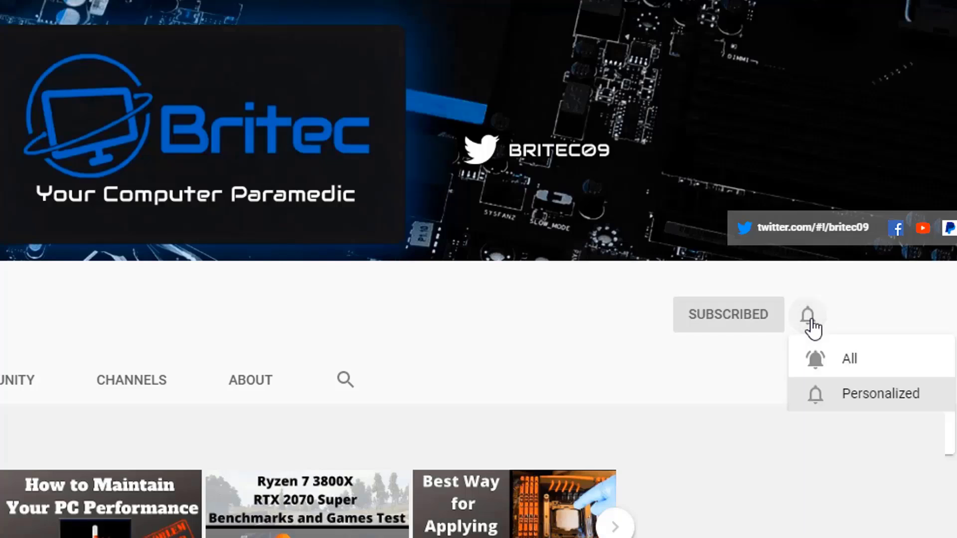
{"action": "left_click", "coordinate": [831, 357]}
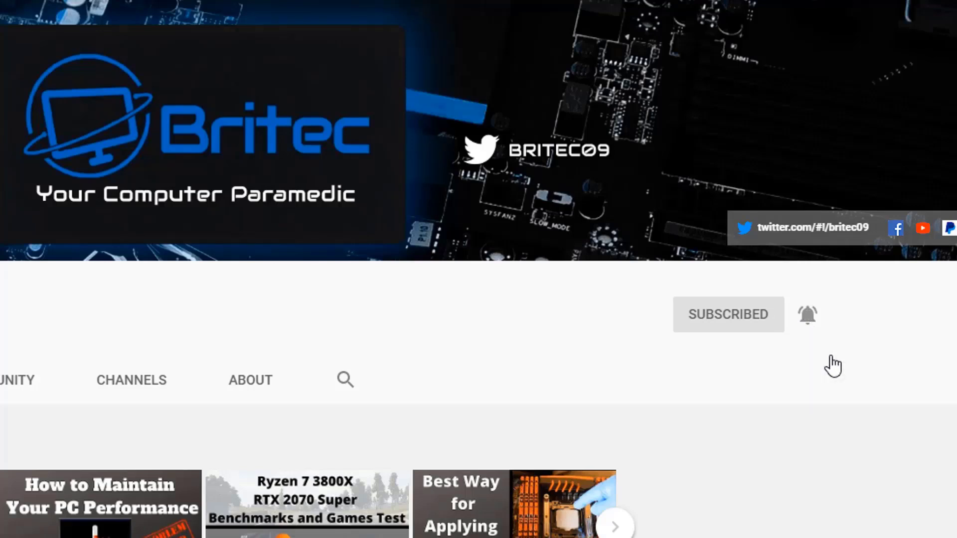